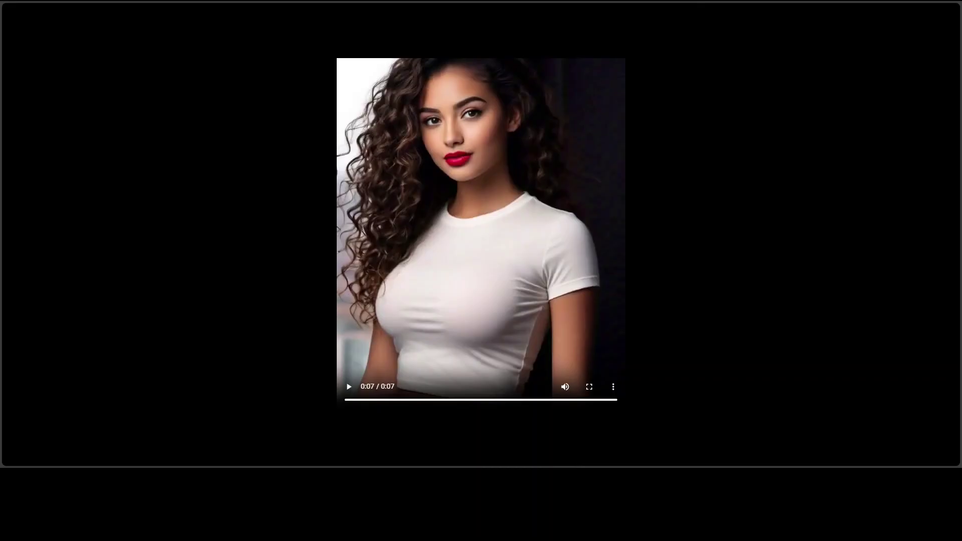
# - Replay the finished lip-synced clip of the portrait woman in Firefox
pyautogui.press('space')
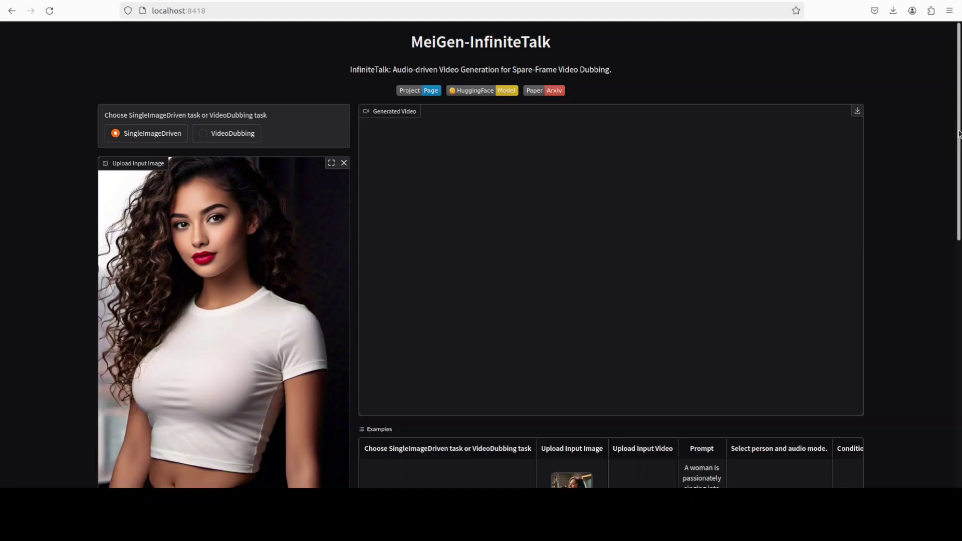
# - Check the portrait prompt text and play the conditioning audio, pausing it at 0:03
pyautogui.moveTo(959, 131); pyautogui.dragTo(956, 272)
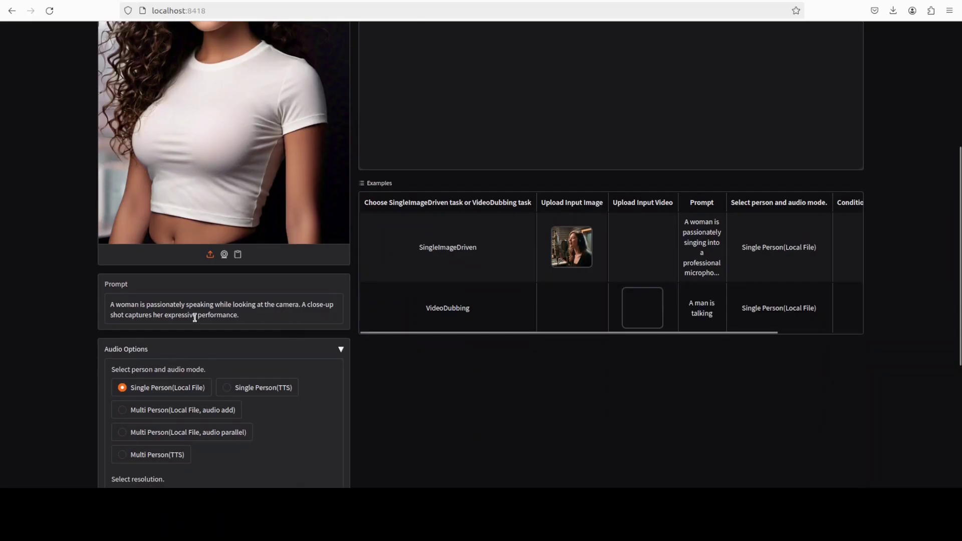
pyautogui.click(266, 318)
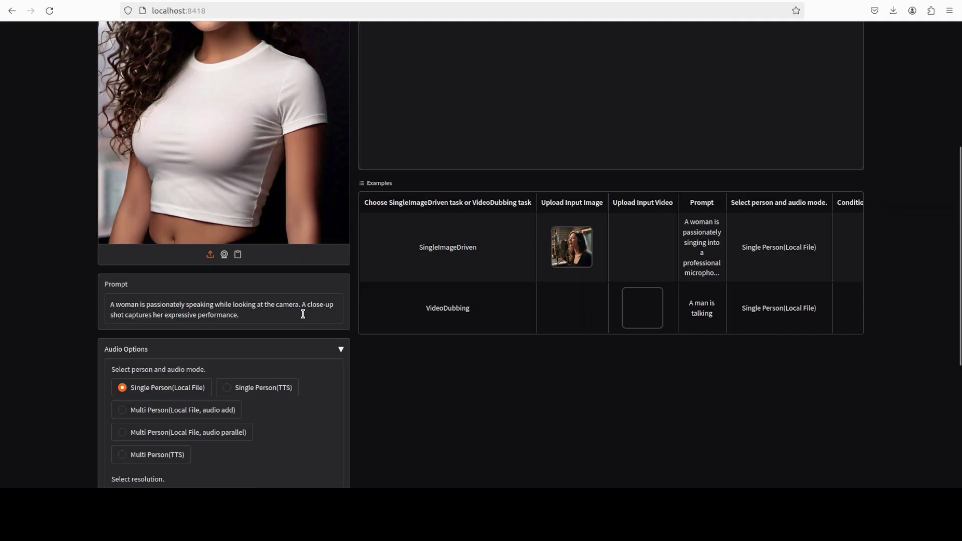
pyautogui.scroll(-3, 432, 389)
pyautogui.scroll(-2, 422, 388)
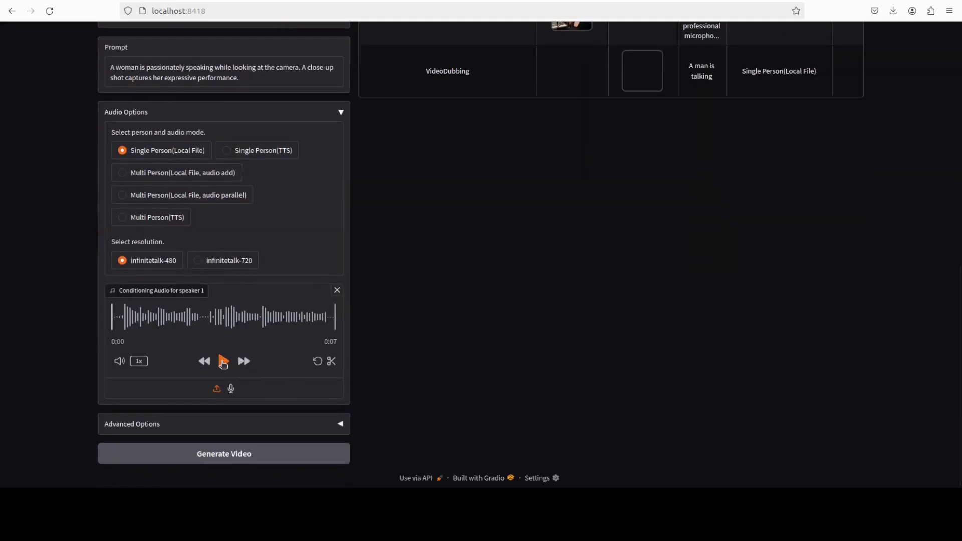
pyautogui.click(223, 361)
pyautogui.click(223, 363)
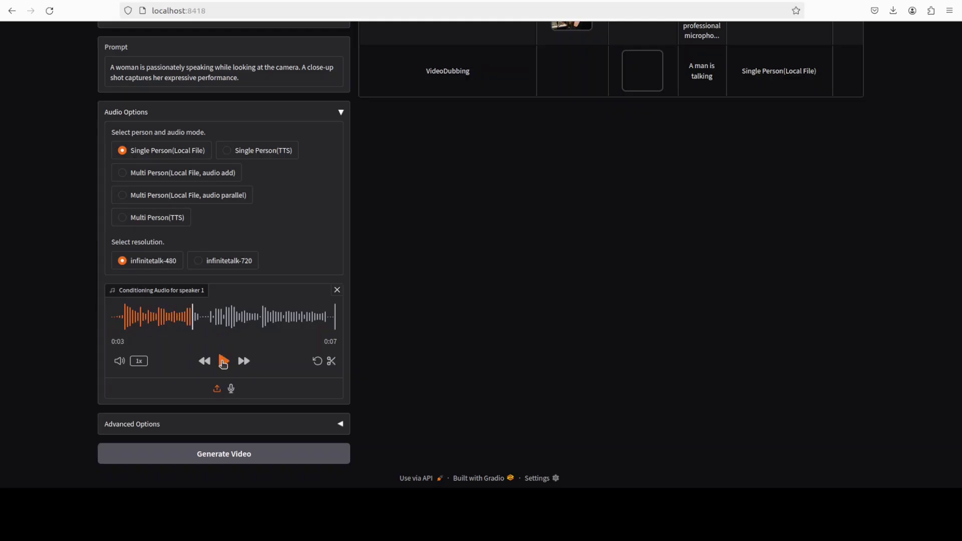
pyautogui.scroll(3, 431, 358)
pyautogui.scroll(7, 432, 359)
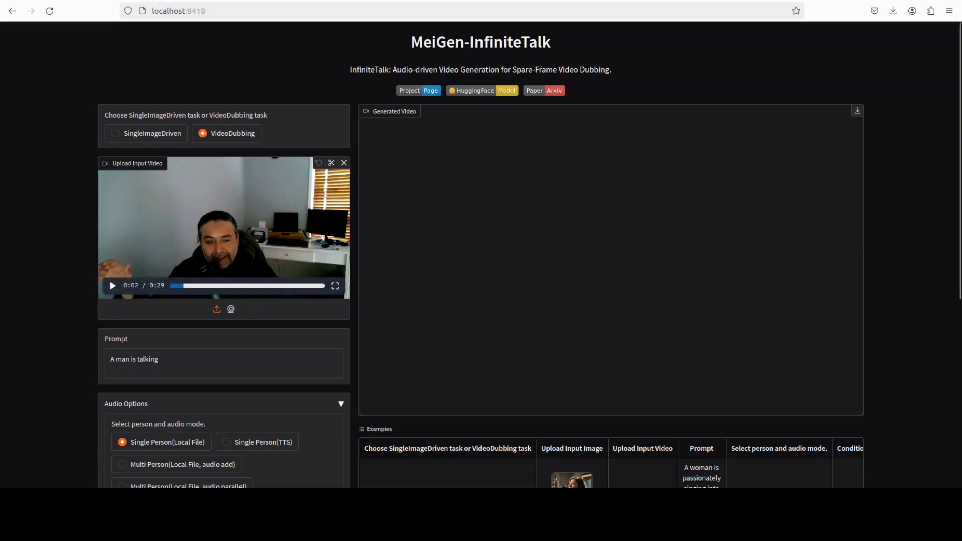
# - Play the man's input video to 0:12, then the dubbing conditioning audio to about 0:04
pyautogui.click(113, 287)
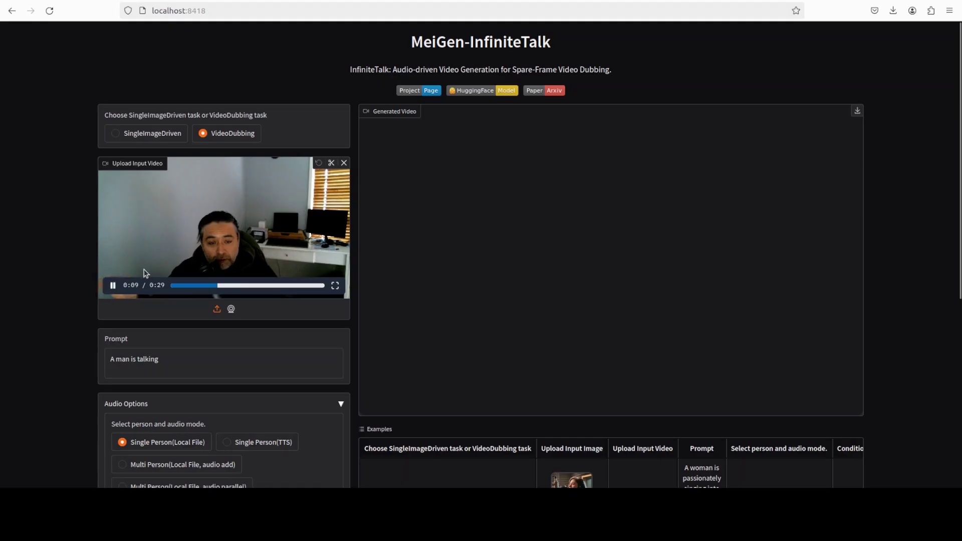
pyautogui.click(113, 286)
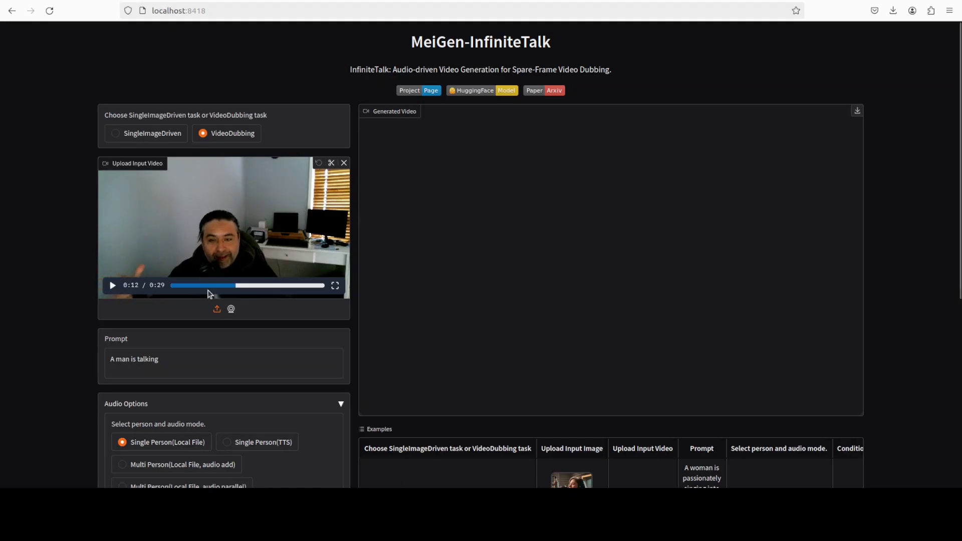
pyautogui.scroll(-2, 209, 294)
pyautogui.scroll(-2, 208, 289)
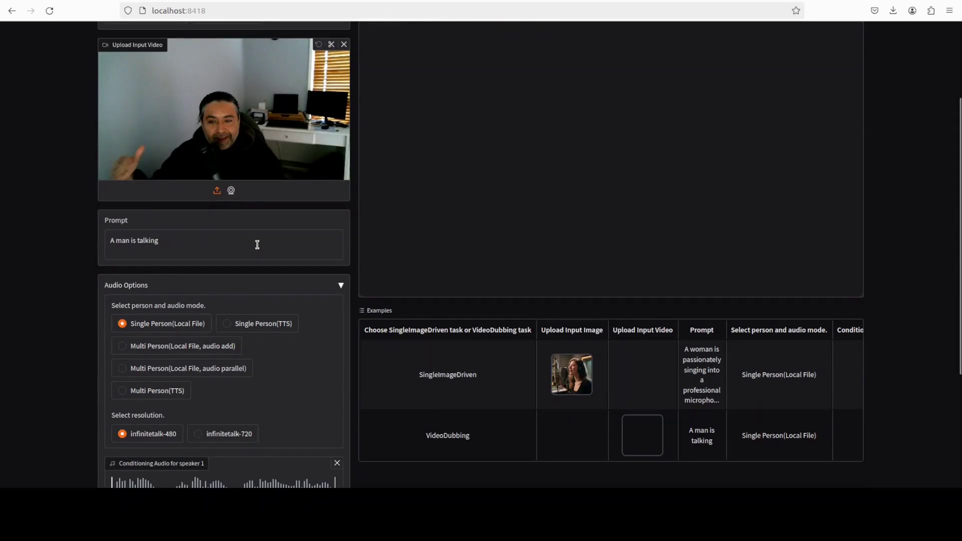
pyautogui.scroll(-3, 257, 245)
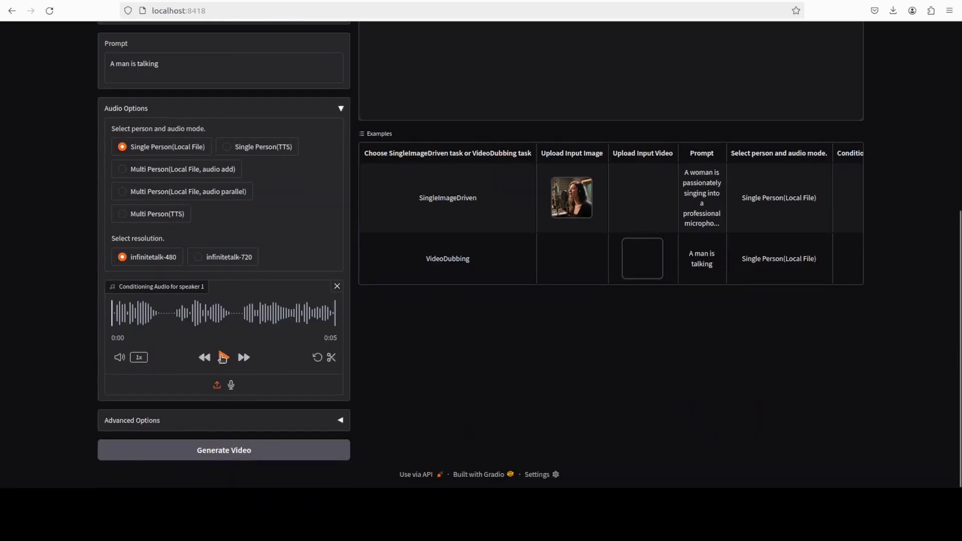
pyautogui.click(223, 357)
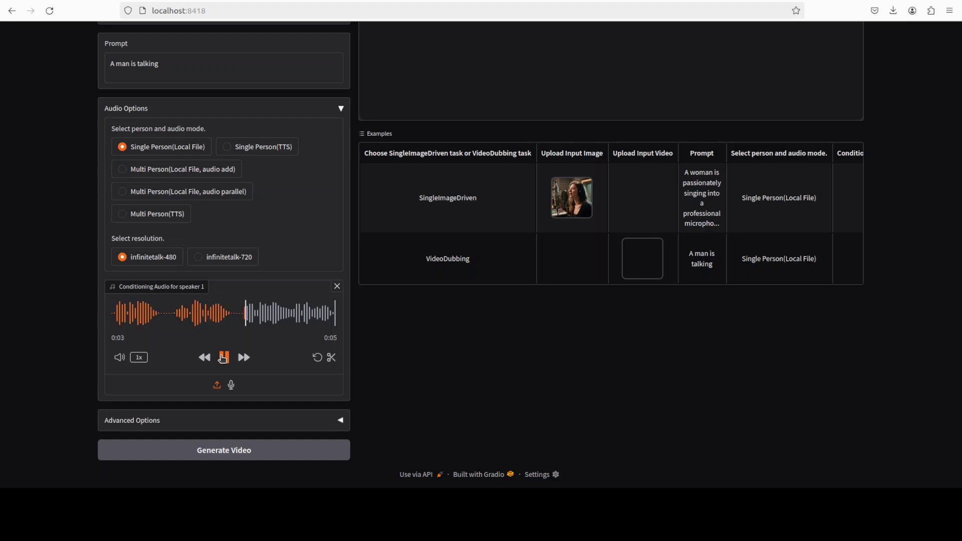
pyautogui.click(223, 357)
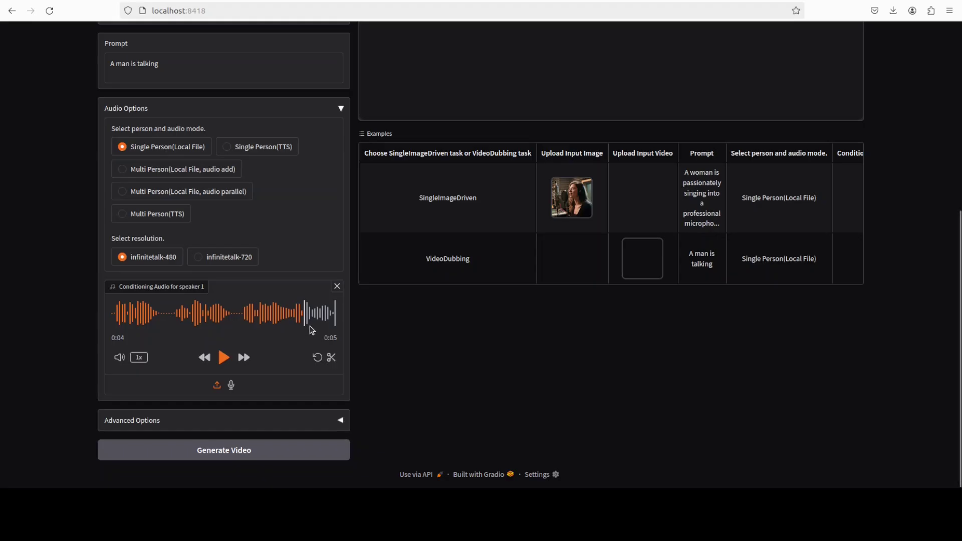
# - Resume the man's input video from 0:12 and pause it around 0:19
pyautogui.scroll(1, 499, 330)
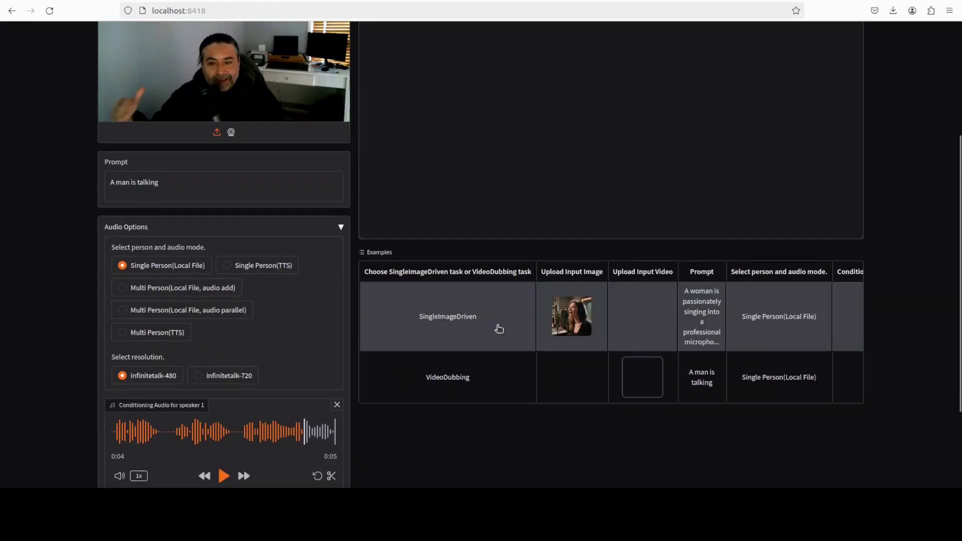
pyautogui.scroll(3, 497, 321)
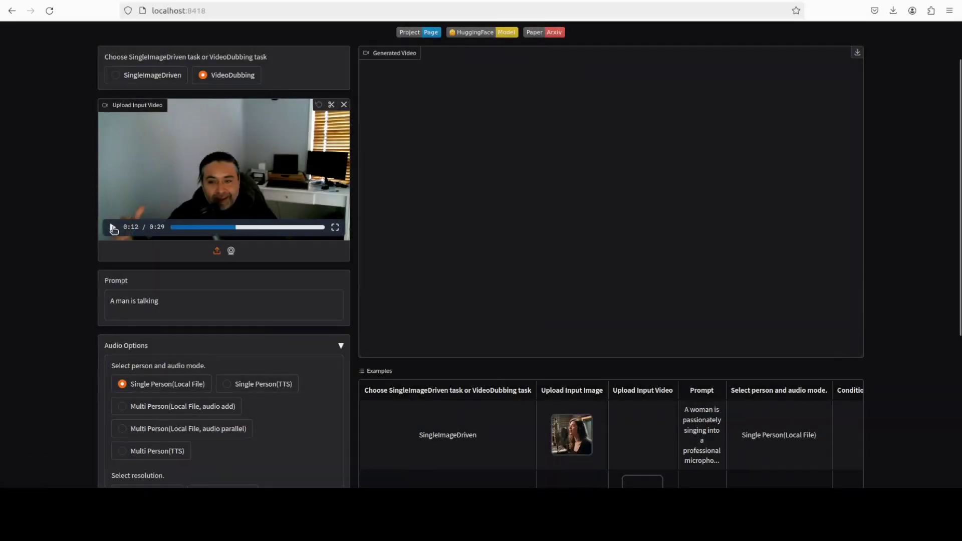
pyautogui.click(114, 228)
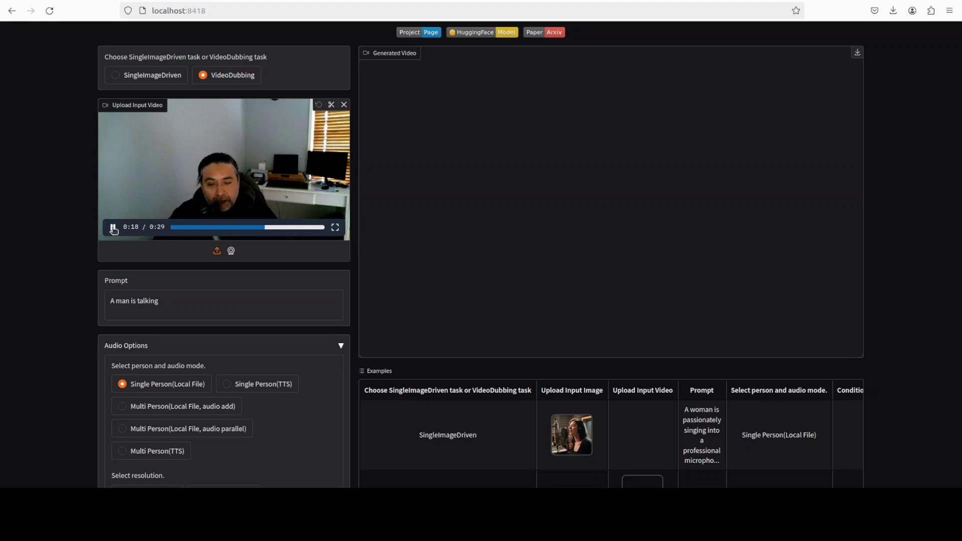
pyautogui.click(113, 228)
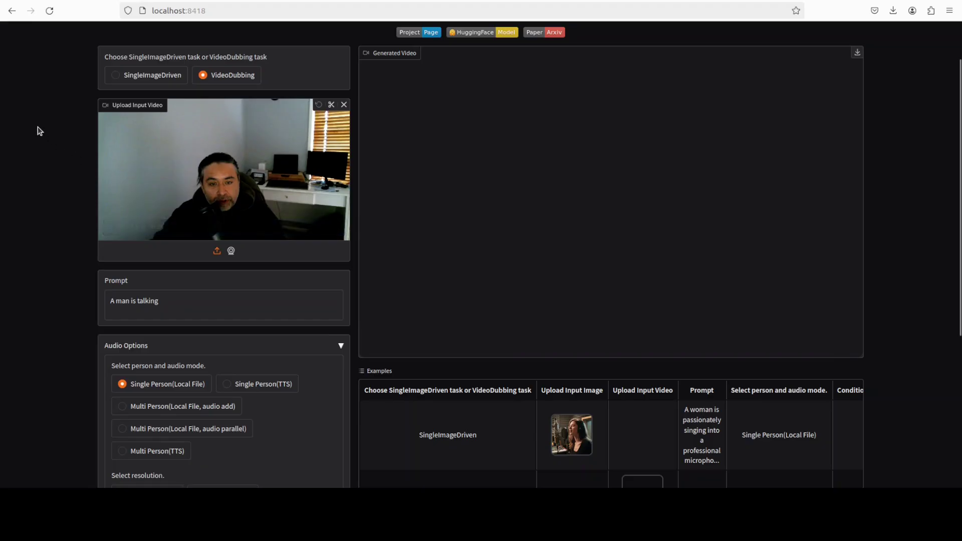
# - Run nvtop in the terminal to monitor GPU usage during generation
pyautogui.hotkey('alt', 'Tab')
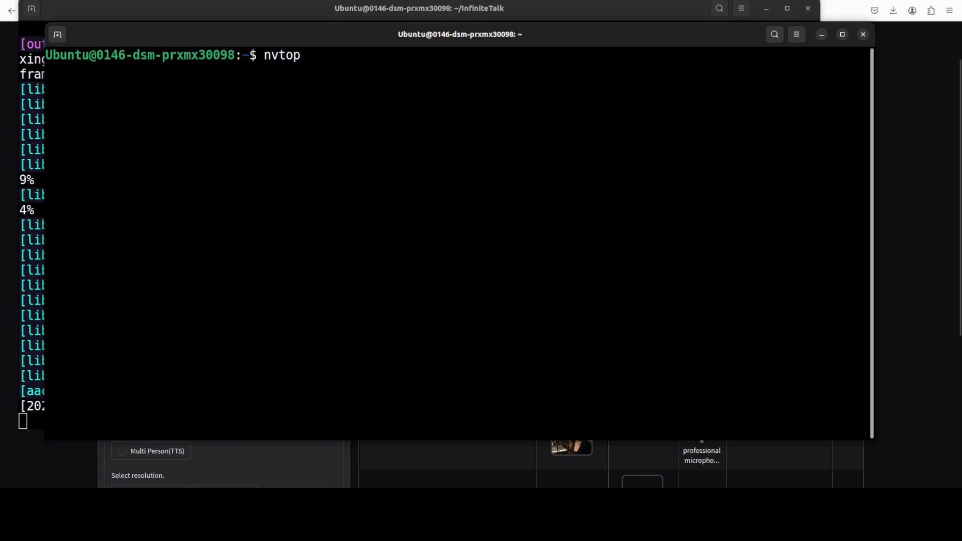
pyautogui.press('Return')
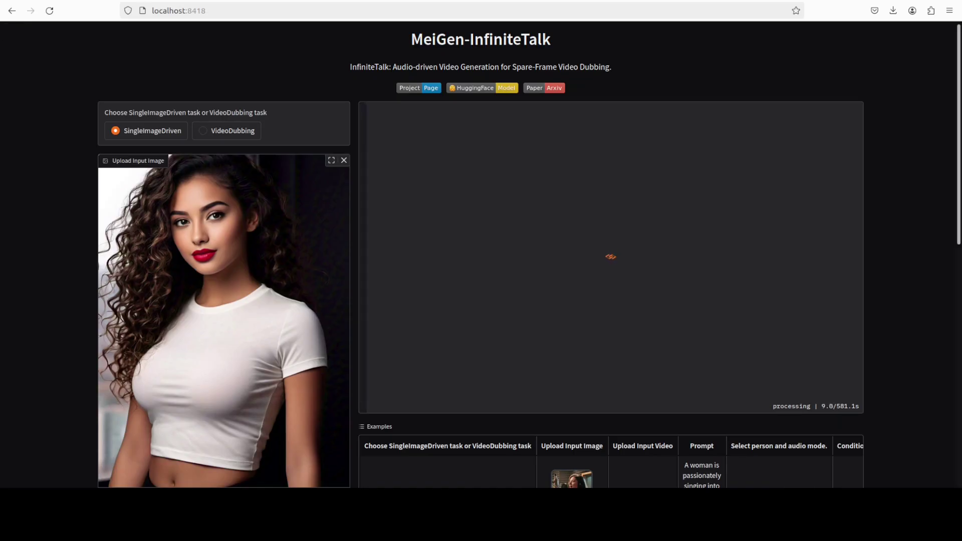
# - Review the portrait job's prompt and 13-second audio settings, then return to the page top
pyautogui.moveTo(958, 130); pyautogui.dragTo(957, 371)
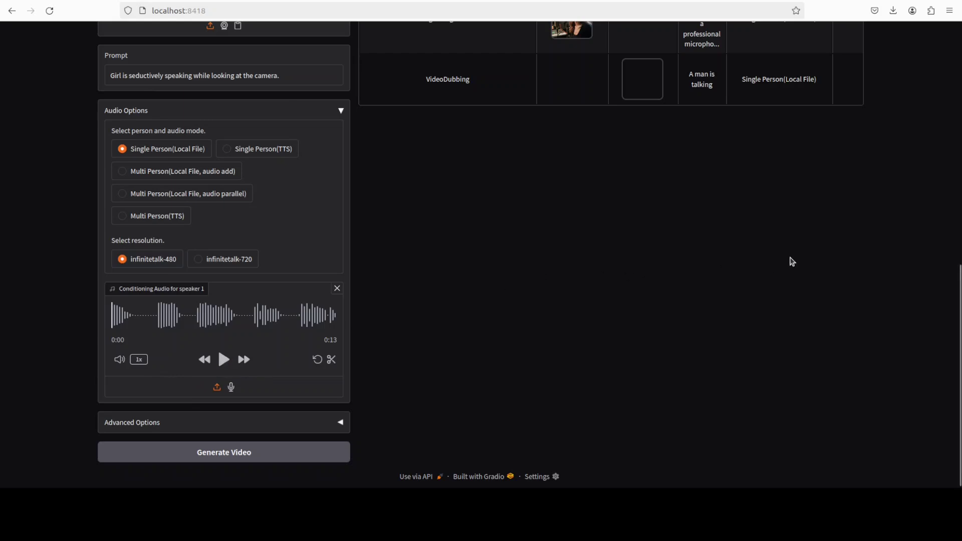
pyautogui.scroll(1, 792, 262)
pyautogui.scroll(8, 792, 261)
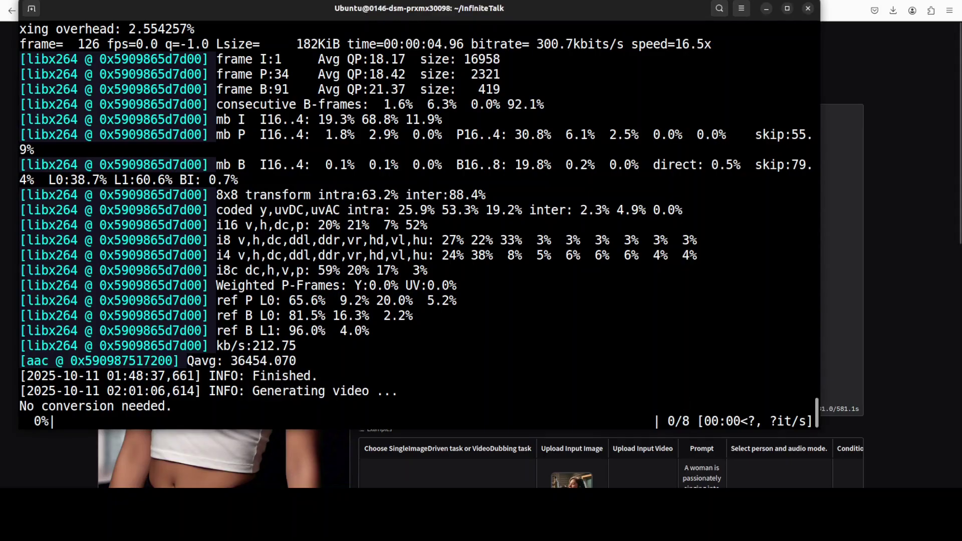
# - Check GPU load in nvtop, then scroll through the InfiniteTalk terminal's ffmpeg log
pyautogui.click(10, 103)
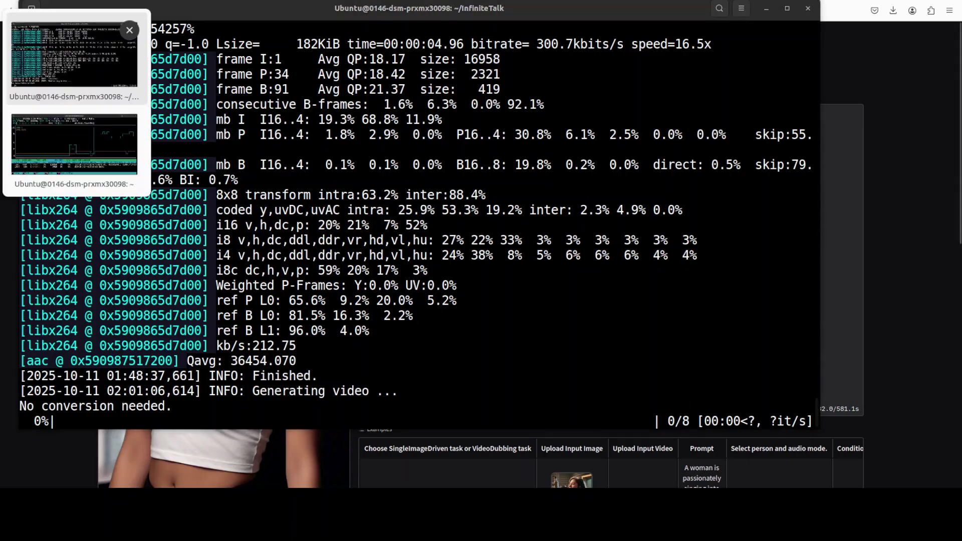
pyautogui.click(34, 131)
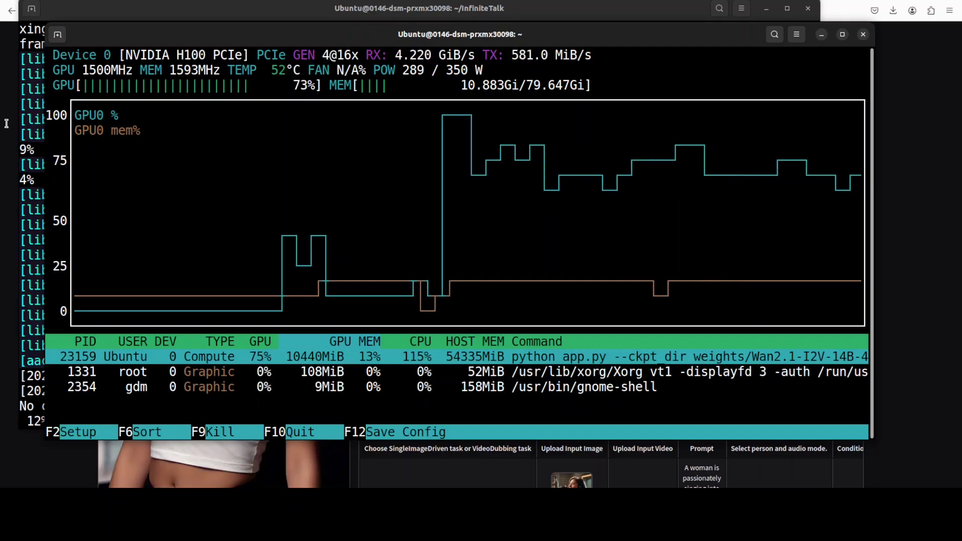
pyautogui.click(15, 102)
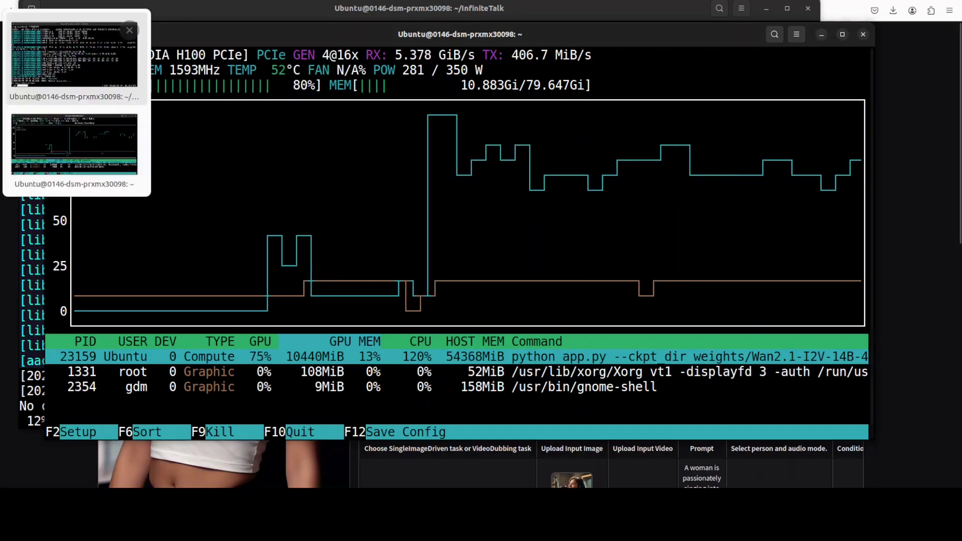
pyautogui.click(44, 80)
pyautogui.scroll(1, 617, 225)
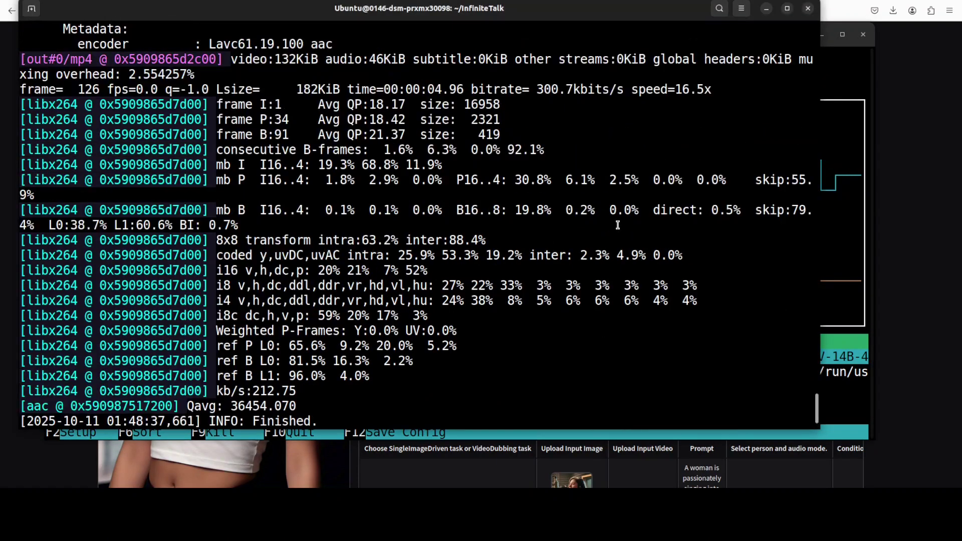
pyautogui.scroll(20, 618, 225)
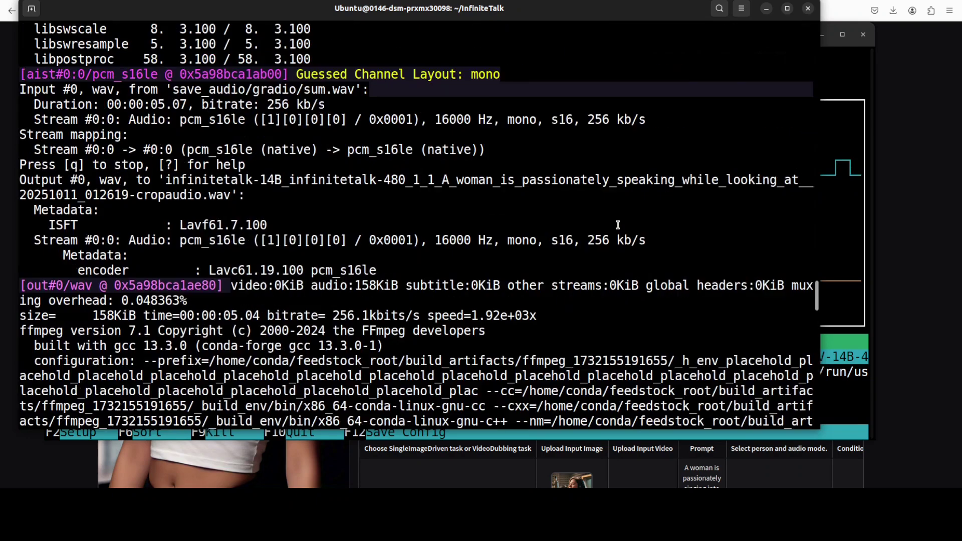
pyautogui.scroll(-20, 618, 225)
pyautogui.scroll(8, 698, 252)
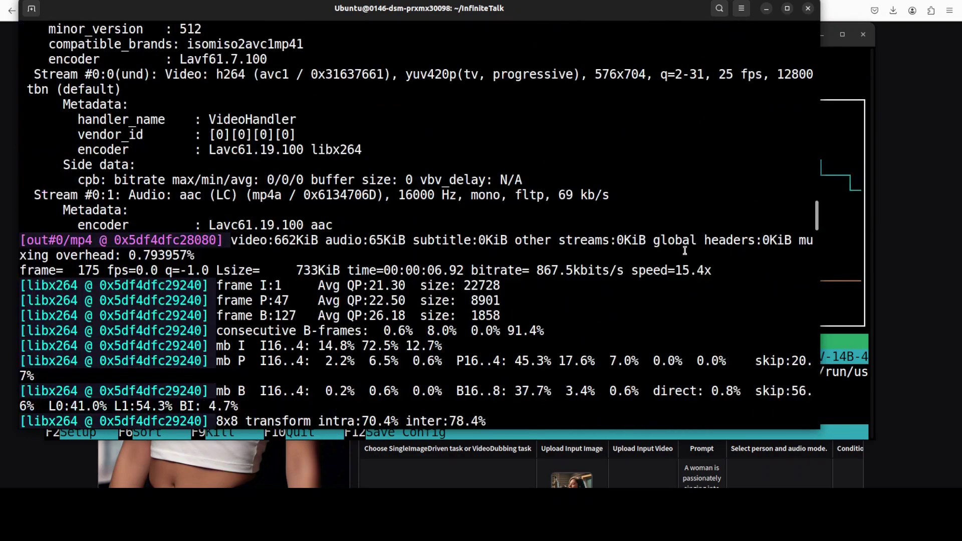
pyautogui.scroll(2, 697, 252)
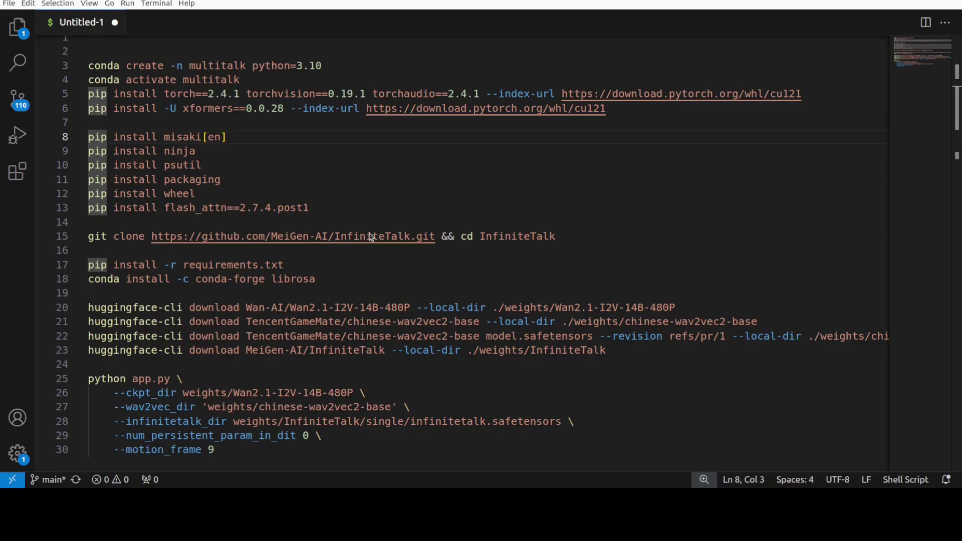
pyautogui.scroll(1, 371, 237)
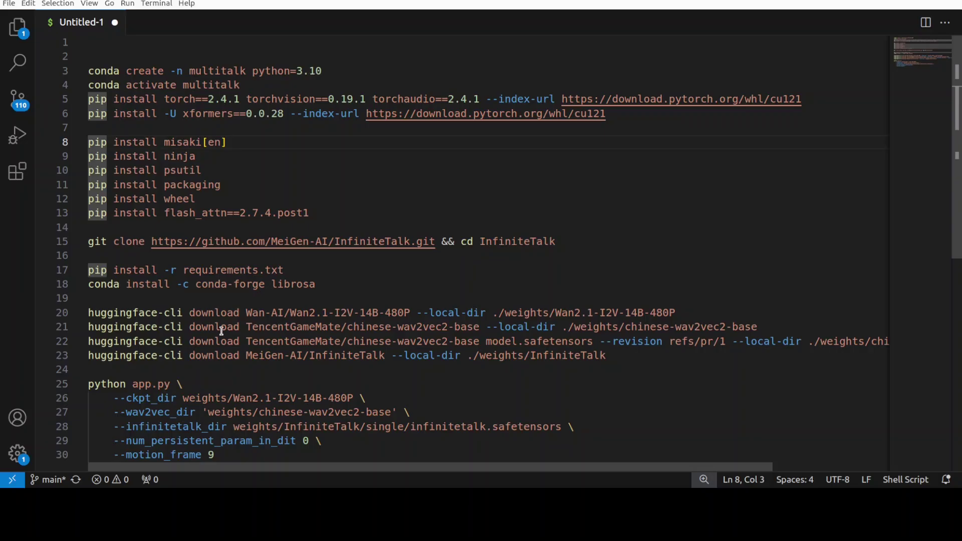
# - Bring the nvtop terminal to the front and quit nvtop with Ctrl+C
pyautogui.click(13, 97)
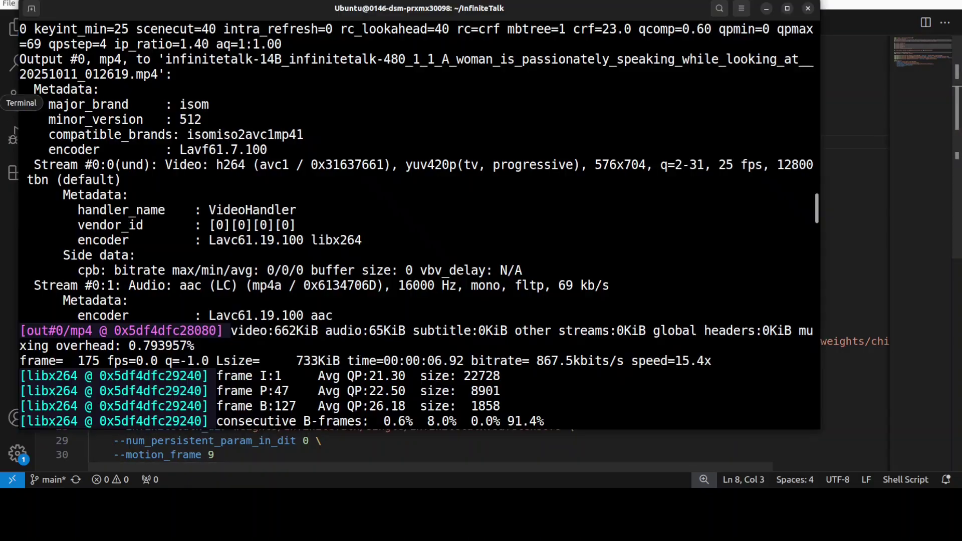
pyautogui.click(12, 97)
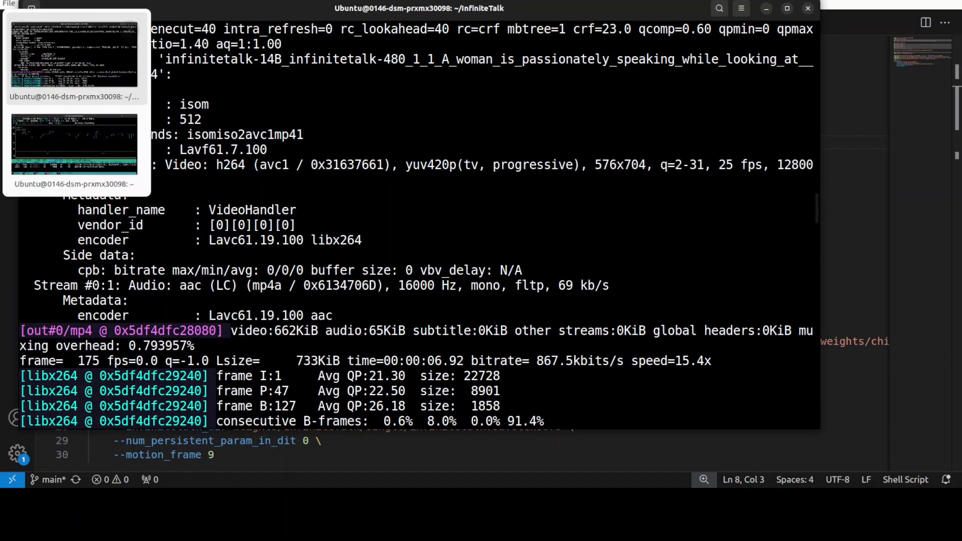
pyautogui.click(315, 194)
pyautogui.click(12, 98)
pyautogui.click(75, 146)
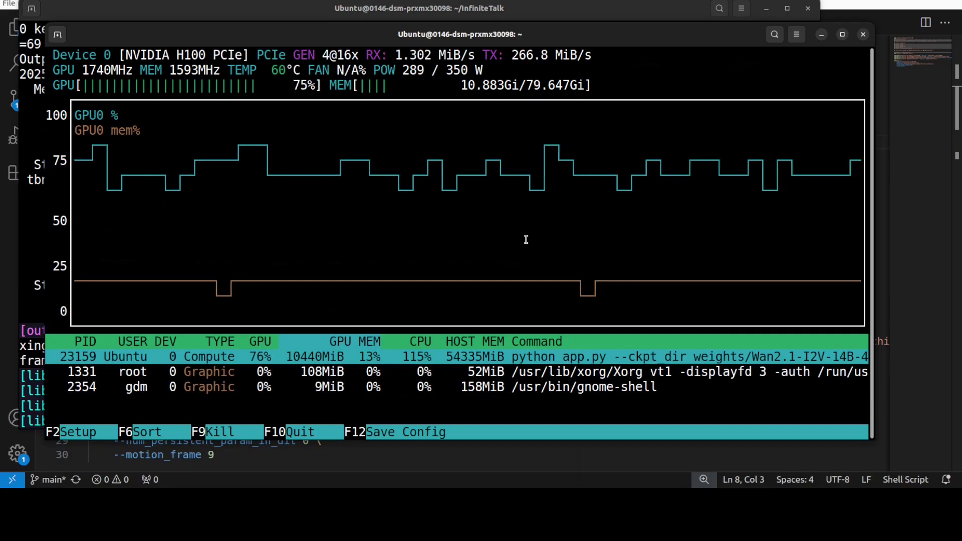
pyautogui.hotkey('ctrl', 'c')
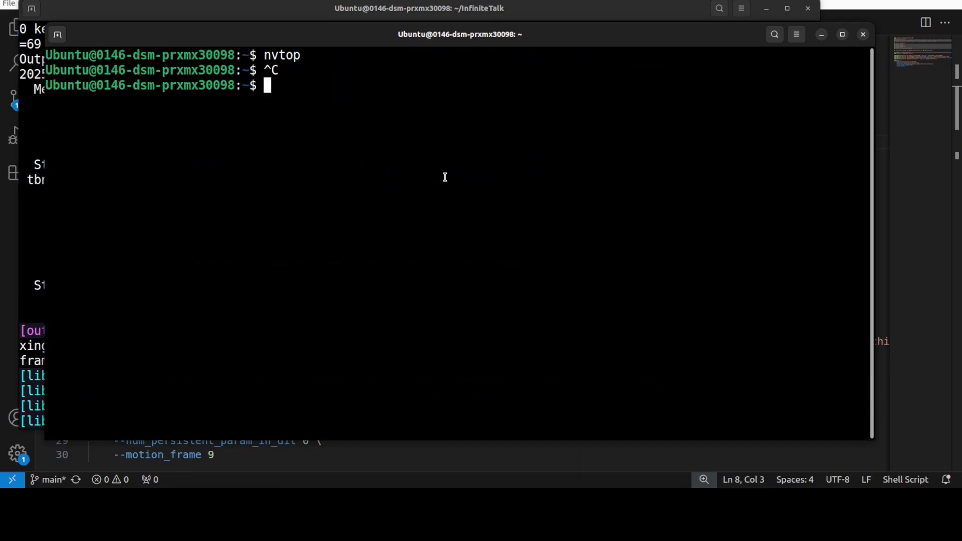
# - Clear the screen, print the nvidia-smi table and /etc/*release info, then minimise the terminal
pyautogui.write('clear')
pyautogui.press('Return')
pyautogui.write('nvi')
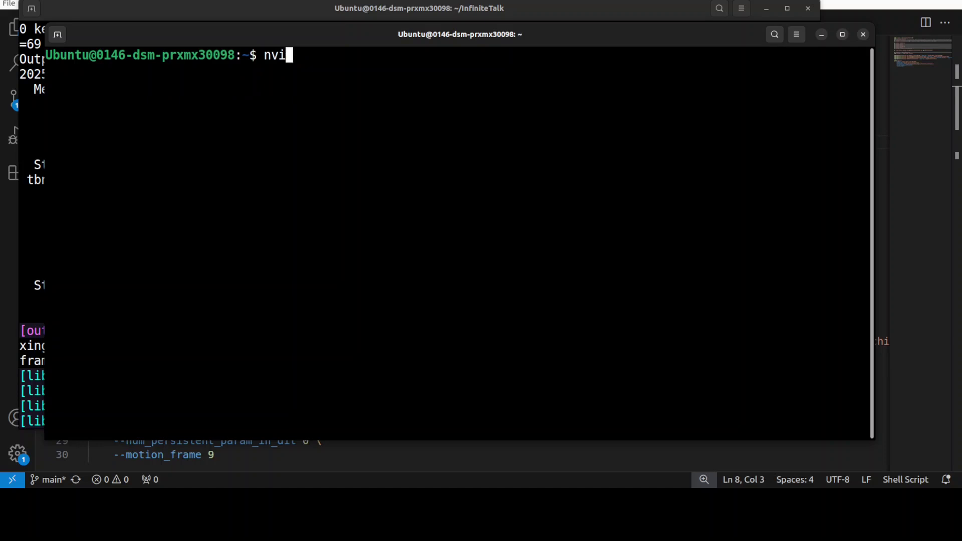
pyautogui.write('dia-smi')
pyautogui.press('Return')
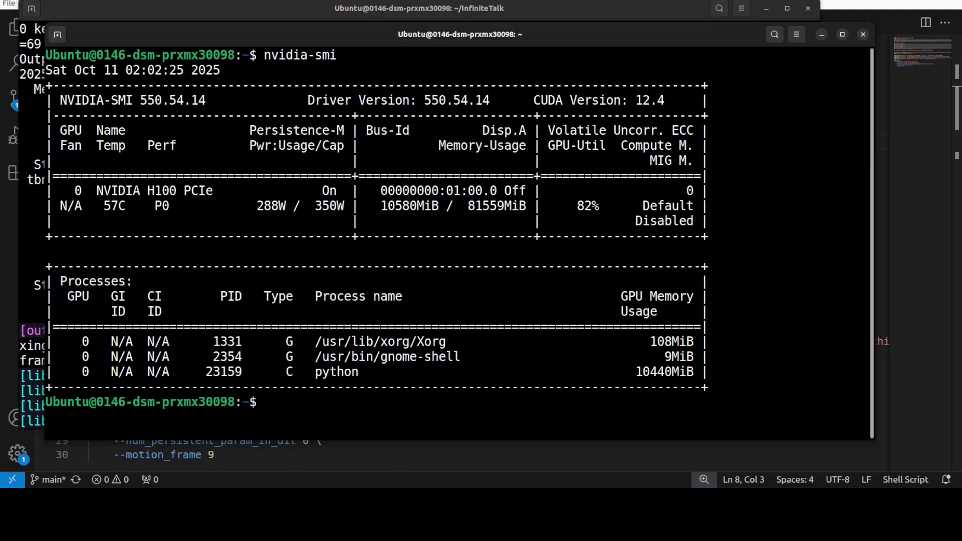
pyautogui.write('cat /etc/*release')
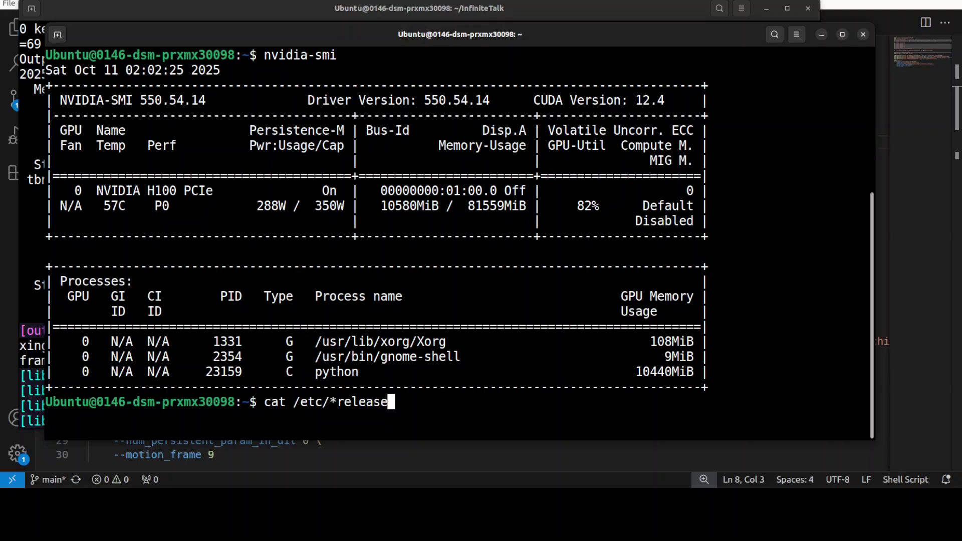
pyautogui.press('Return')
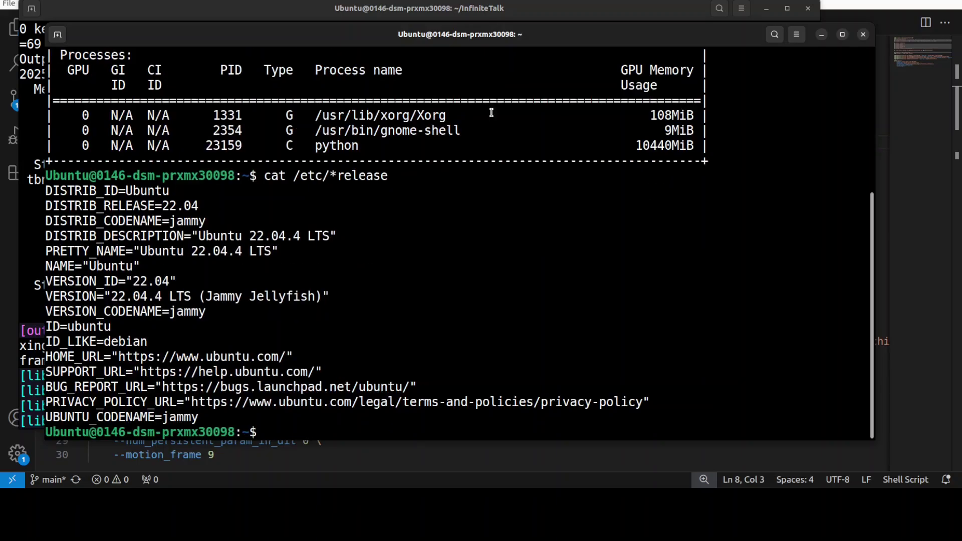
pyautogui.click(822, 34)
# - Minimise the last terminal window to reveal the MeiGen-AI/InfiniteTalk page in Firefox
pyautogui.click(766, 8)
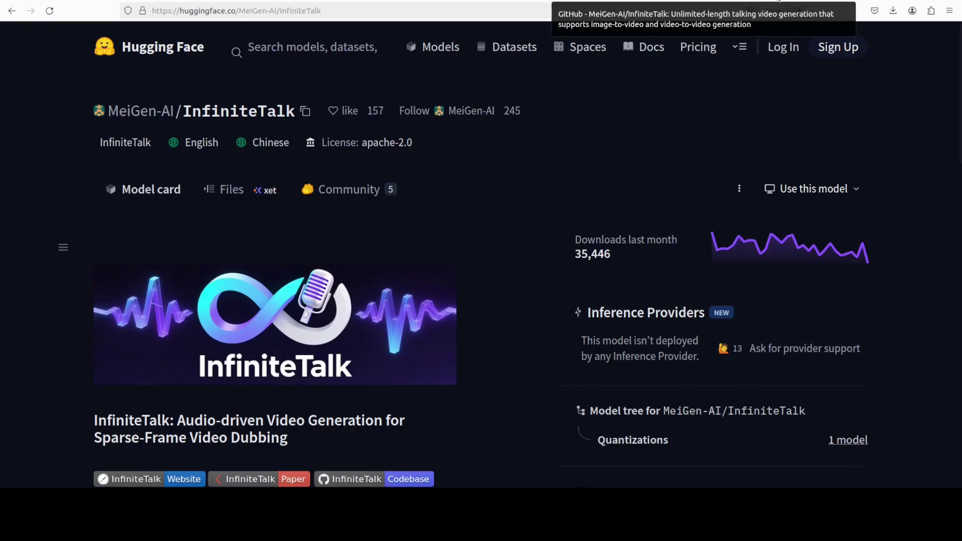
# - Switch to the tab showing the InfiniteTalk arXiv paper
pyautogui.click(762, 1)
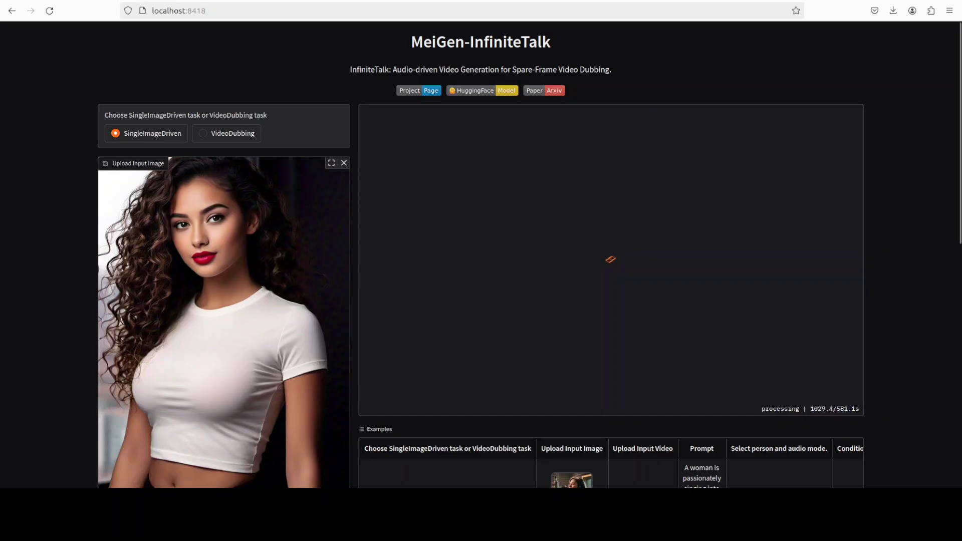
pyautogui.hotkey('alt', 'Tab')
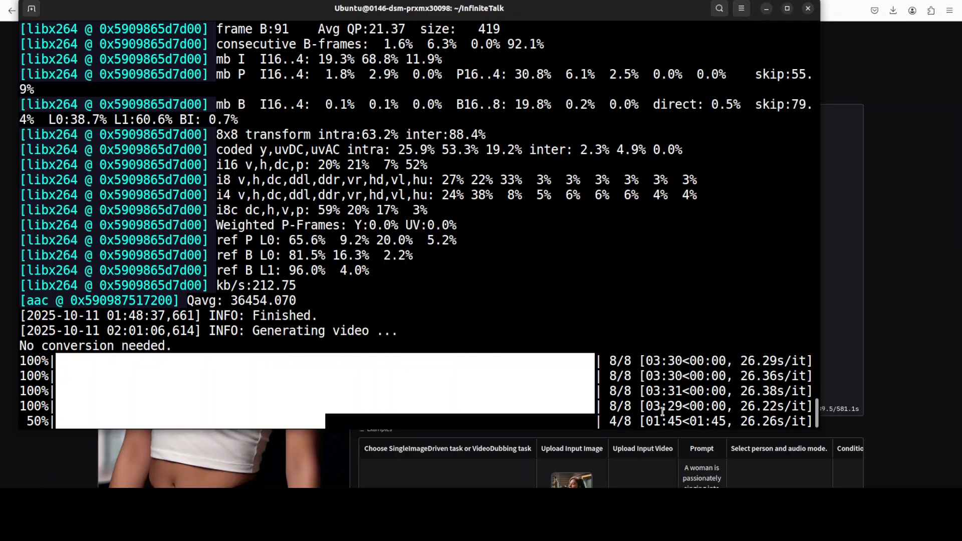
pyautogui.click(768, 9)
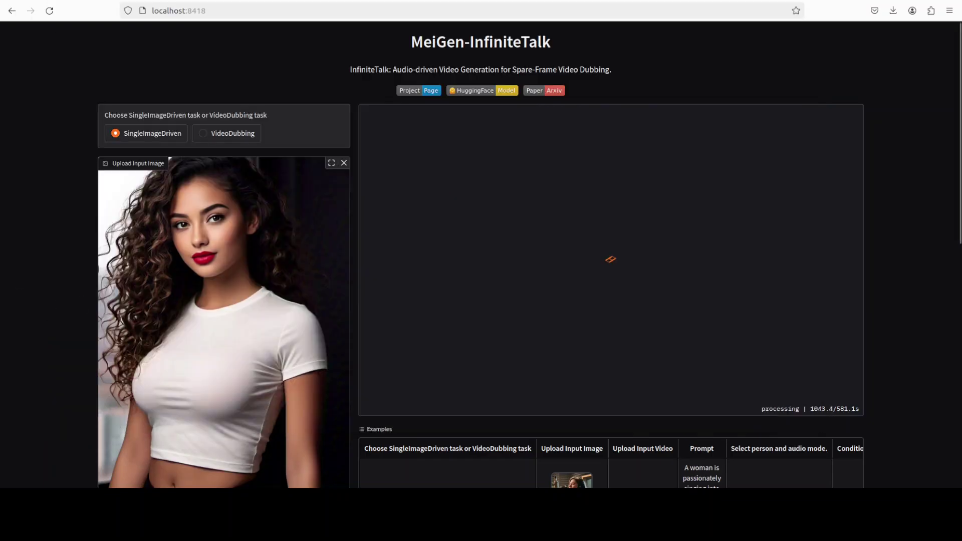